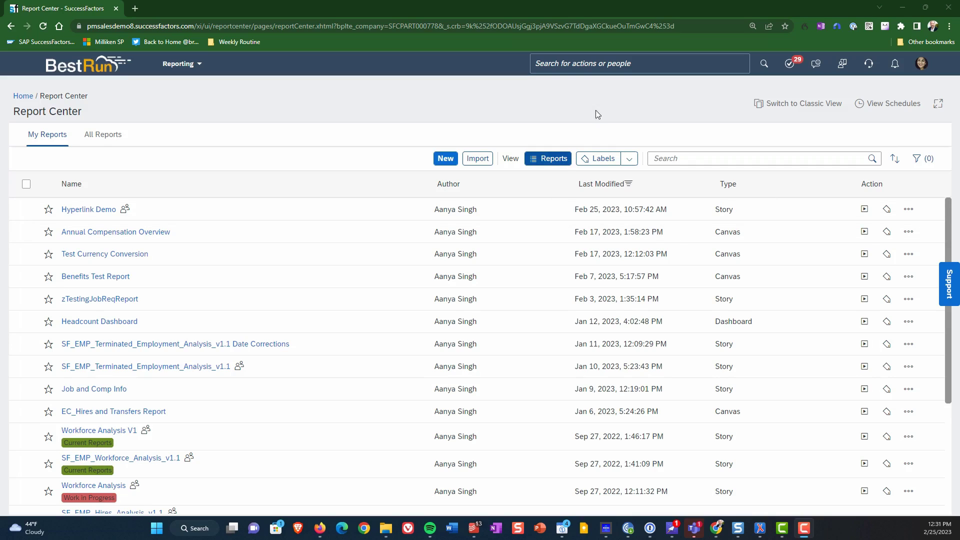
Step: Open the Hyperlink Demo story for editing and switch its Job Information table to Cross-tab
left_click(908, 208)
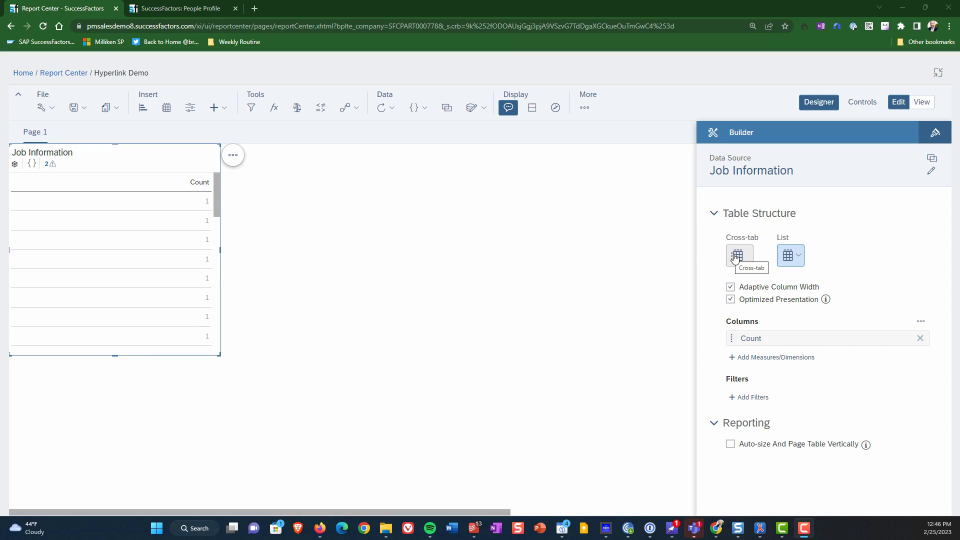
left_click(735, 256)
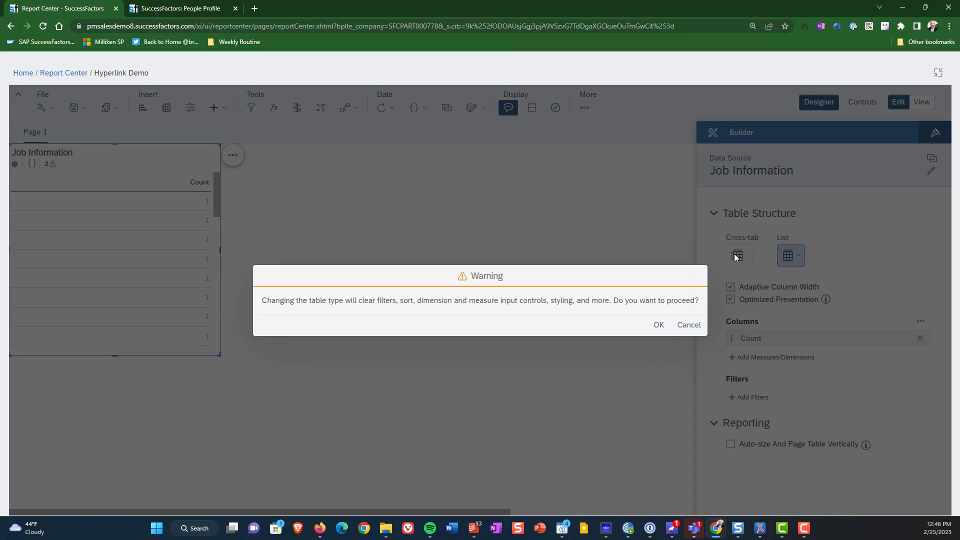
Step: Confirm the cross-tab change, then add User ID, First Name, Last Name, Name (Department) and Name (Division) as rows
left_click(658, 325)
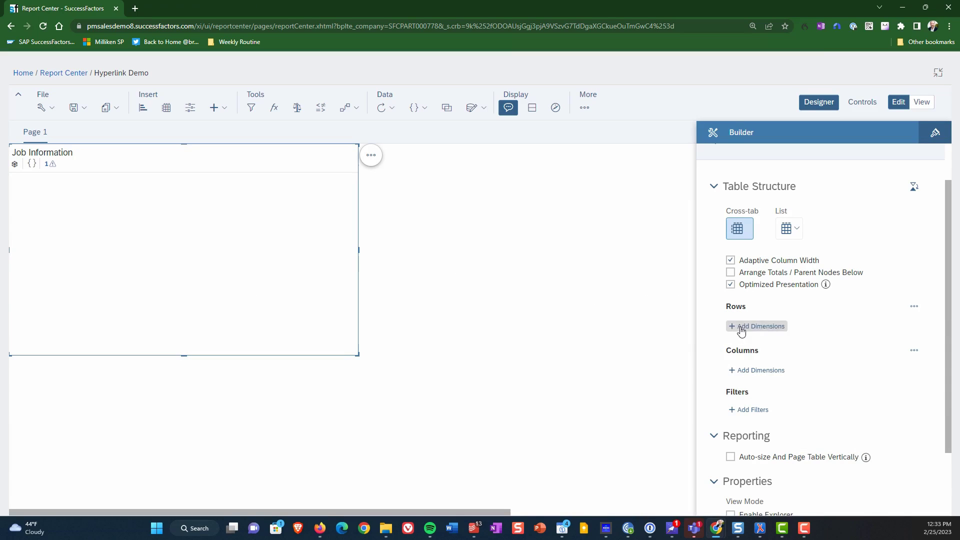
left_click(743, 325)
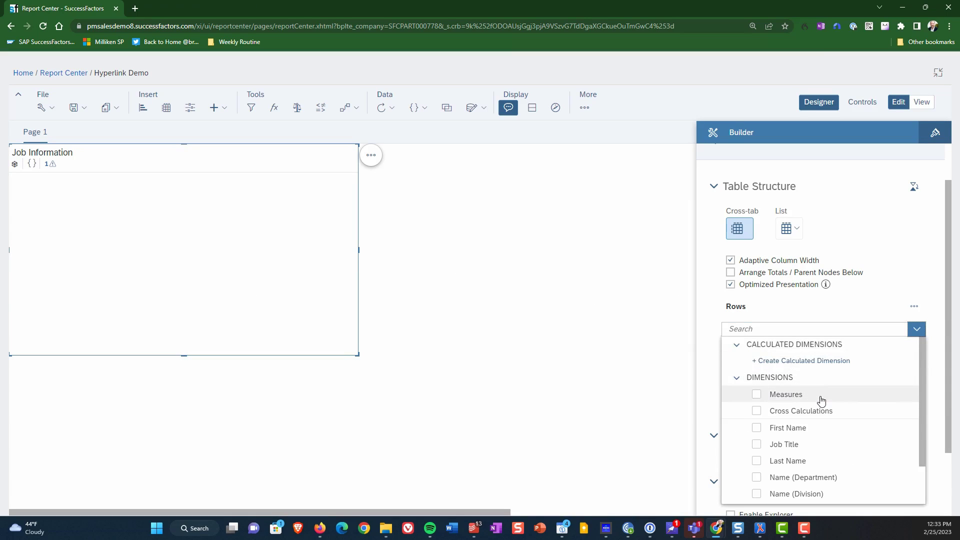
scroll(846, 420, "down", 1)
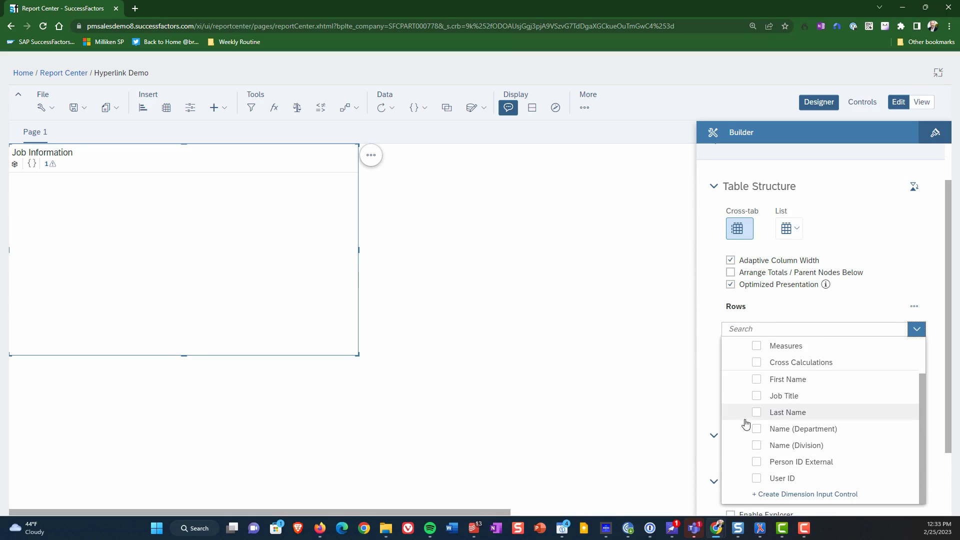
left_click(755, 480)
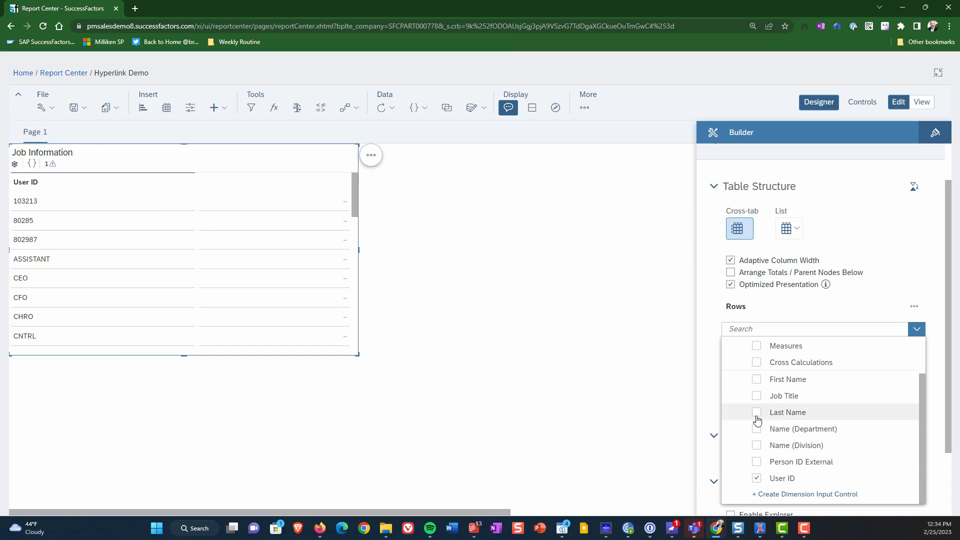
left_click(755, 380)
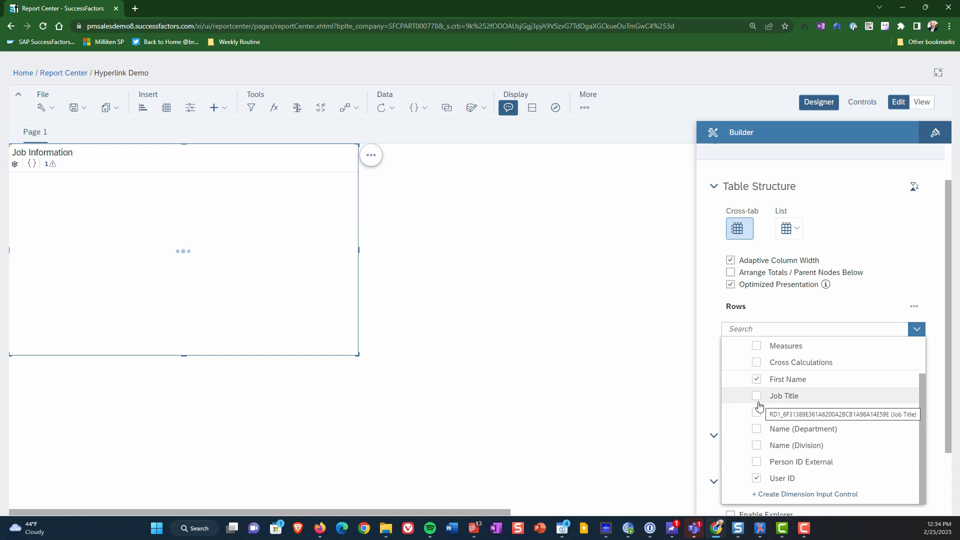
left_click(757, 412)
left_click(757, 430)
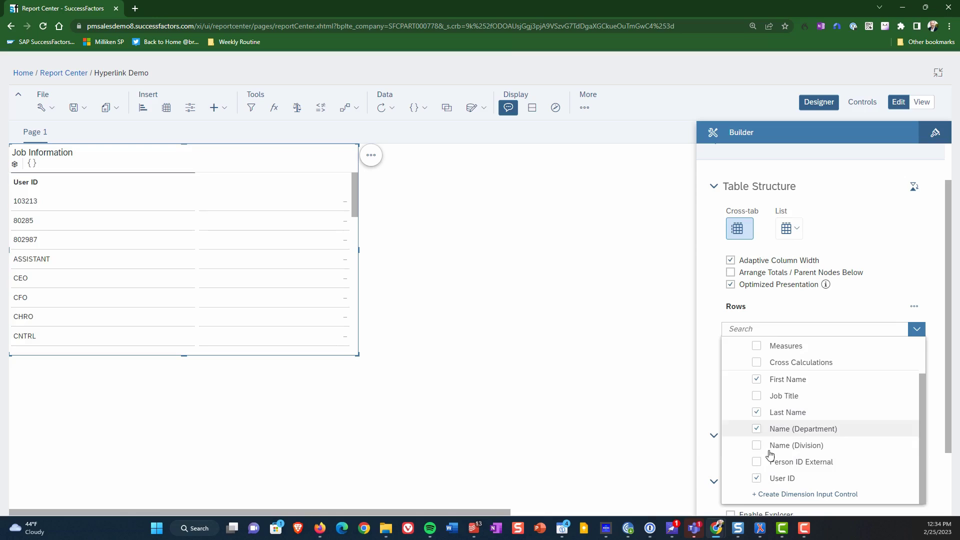
left_click(757, 446)
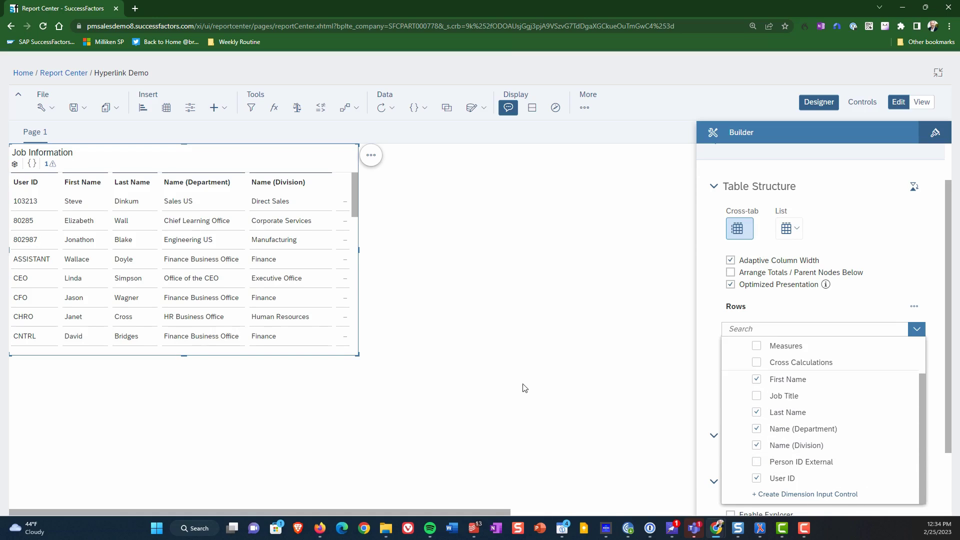
left_click(560, 332)
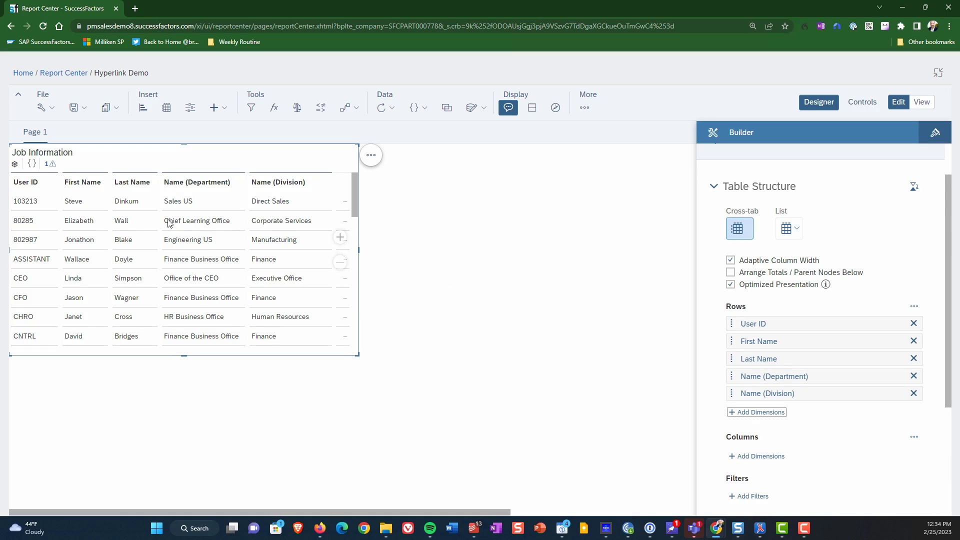
Step: Add a hyperlink to the User ID column via Table Functions
left_click(43, 189)
right_click(43, 189)
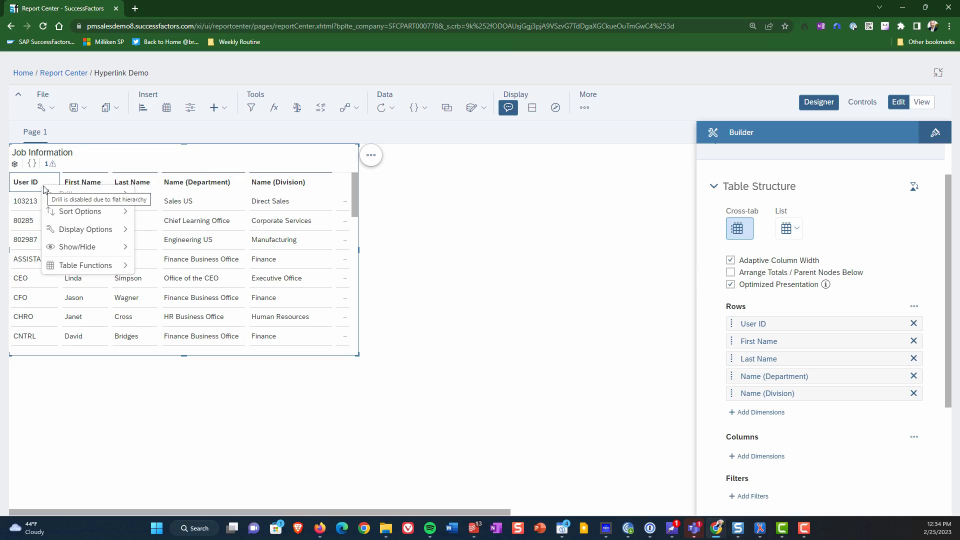
mouse_move(114, 265)
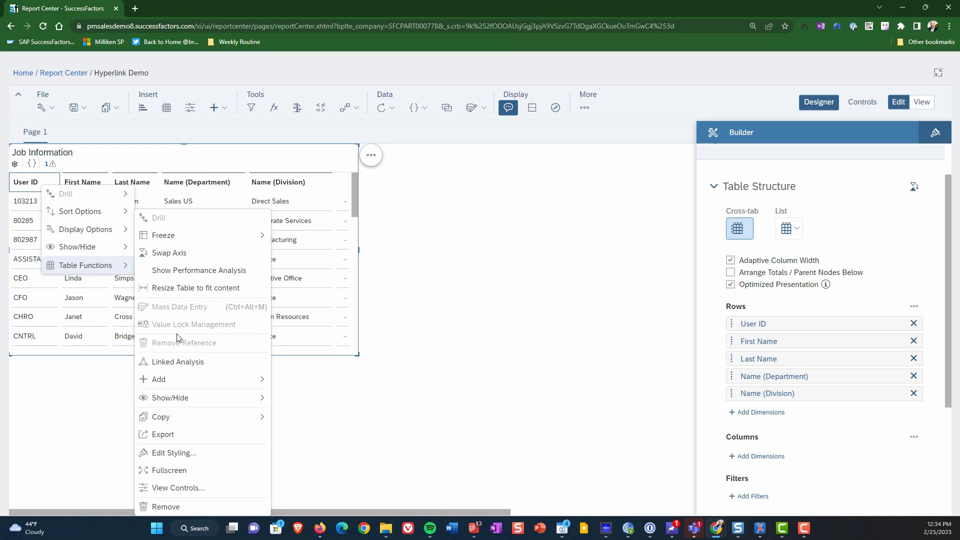
mouse_move(186, 382)
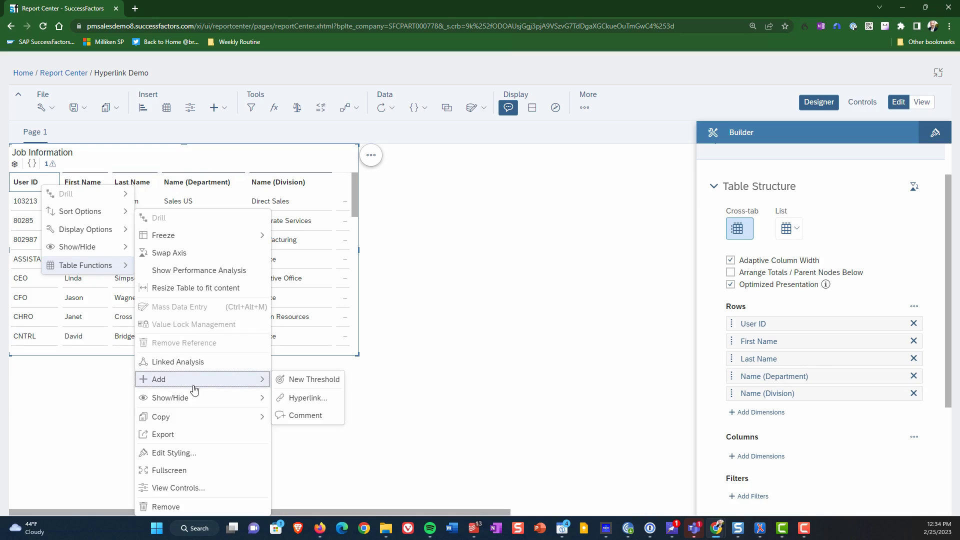
left_click(305, 397)
left_click(755, 178)
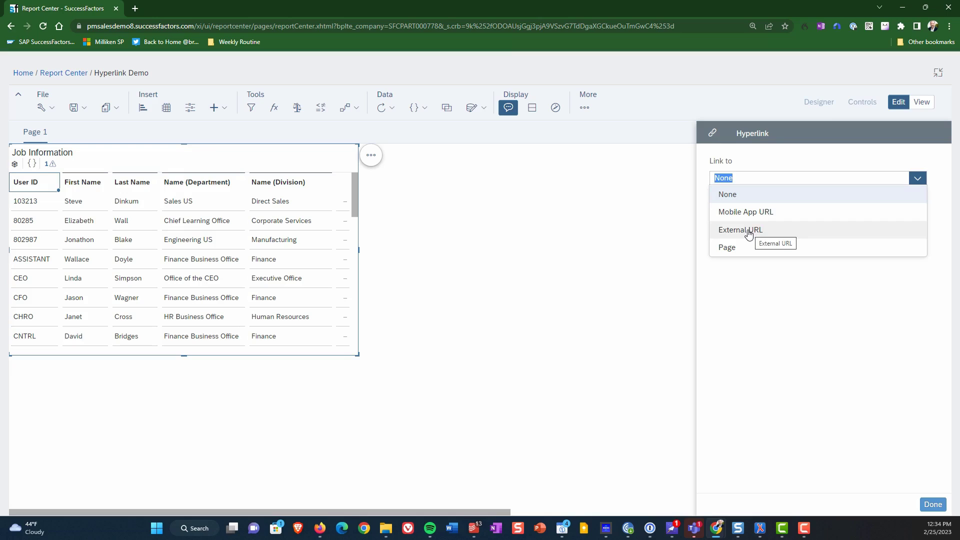
left_click(748, 231)
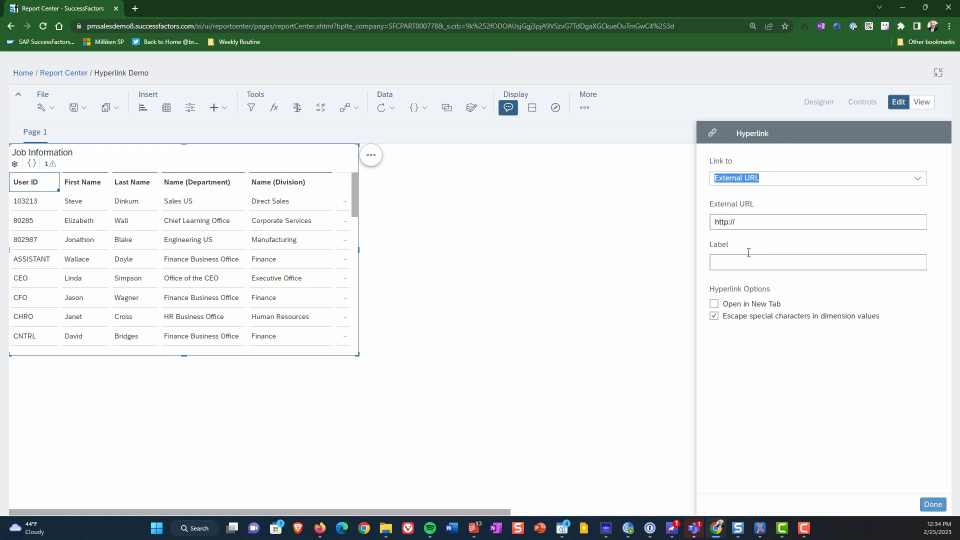
left_click(755, 224)
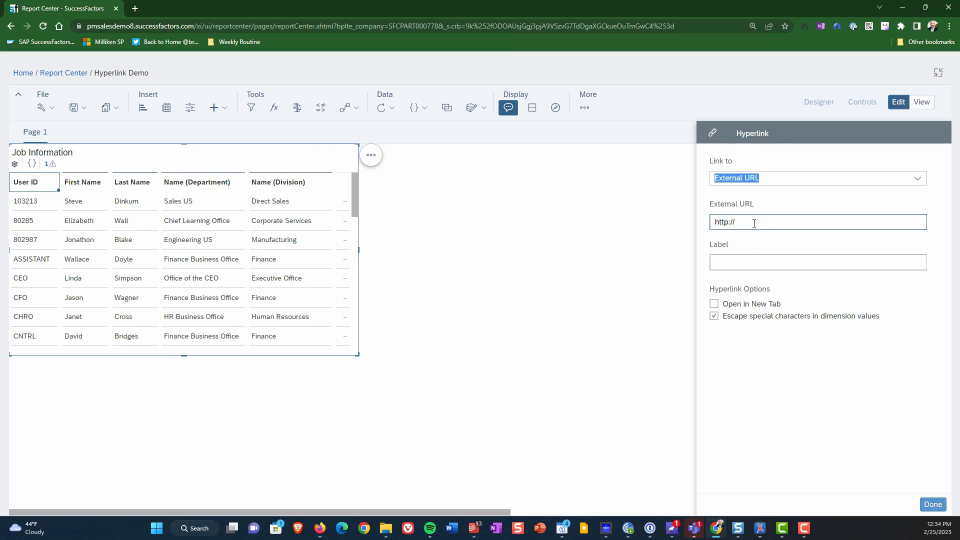
left_click(754, 223)
left_click_drag(746, 223, 691, 226)
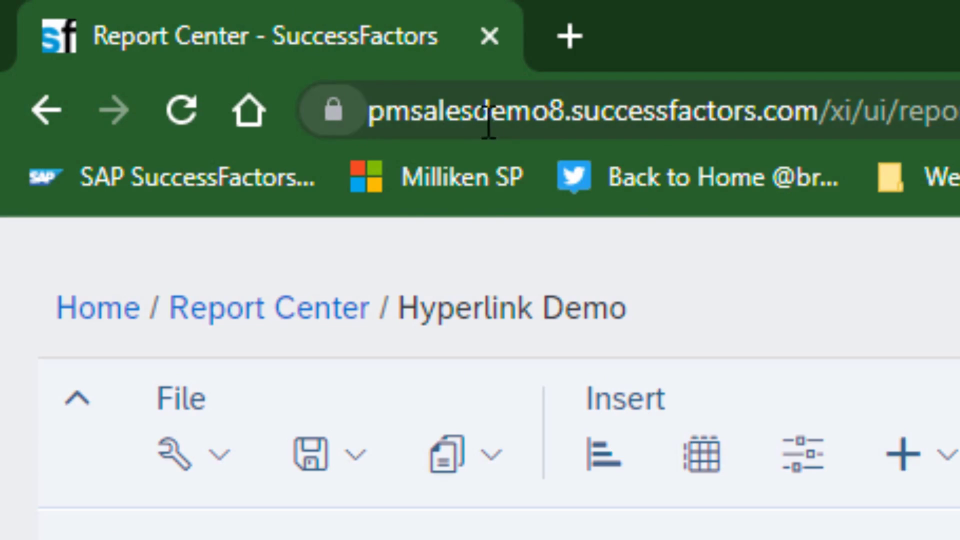
left_click(812, 123)
left_click(820, 132)
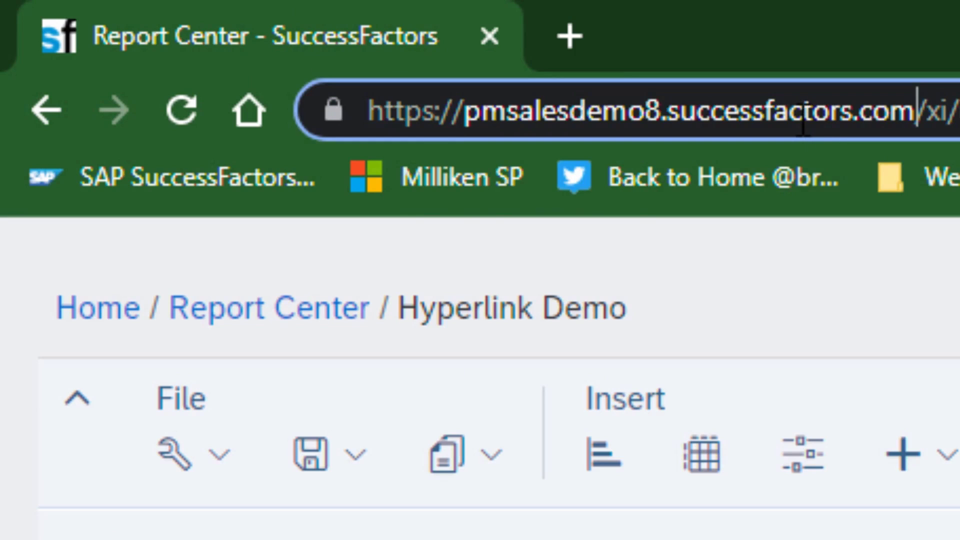
left_click_drag(916, 111, 340, 140)
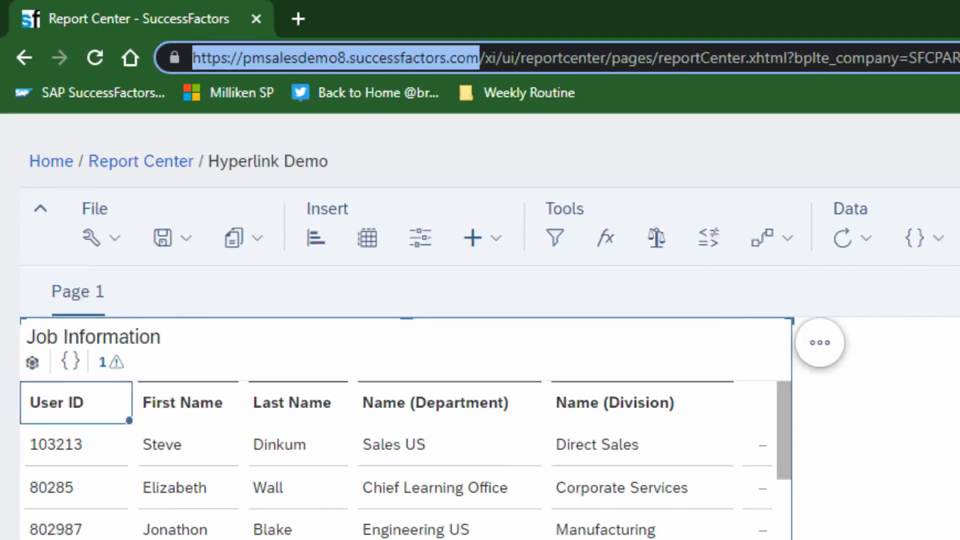
left_click(758, 218)
left_click(668, 212)
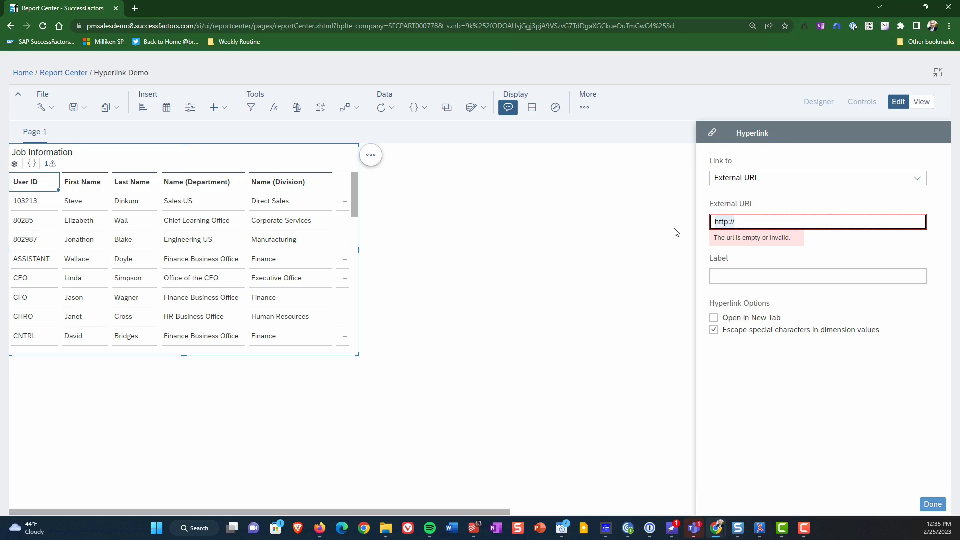
type("https://pmsalesdemo8.successfactors.com/sf/liveprofile?selecteduser=")
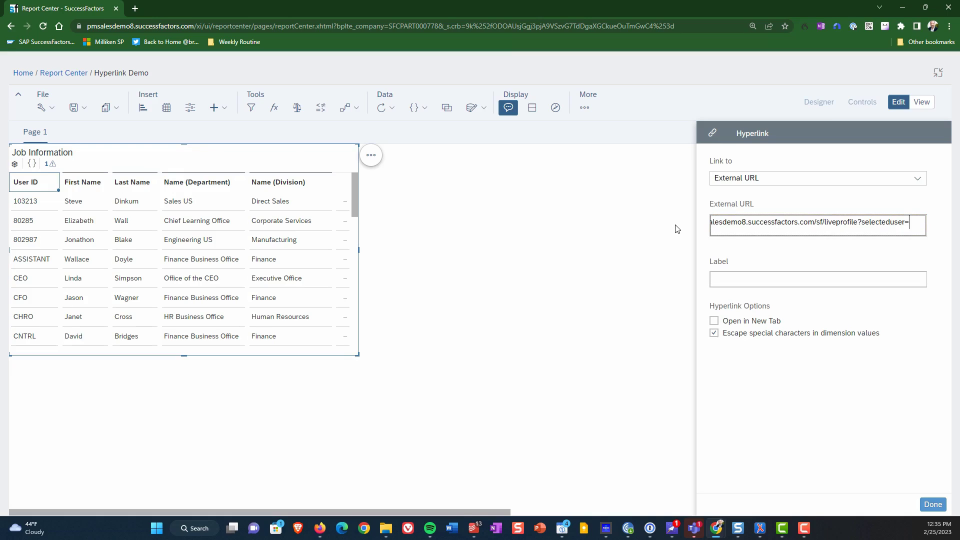
key("Home")
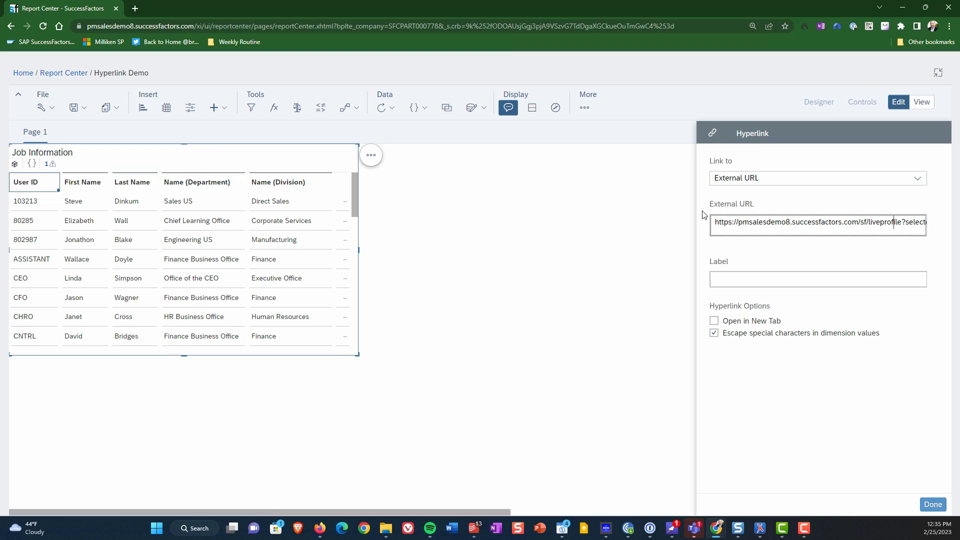
key("Right")
key("Right")
key("Right")
key("Right")
key("Right")
key("Right")
key("Right")
key("Right")
key("Right")
key("Right")
key("Right")
key("Right")
key("Right")
key("Right")
key("Right")
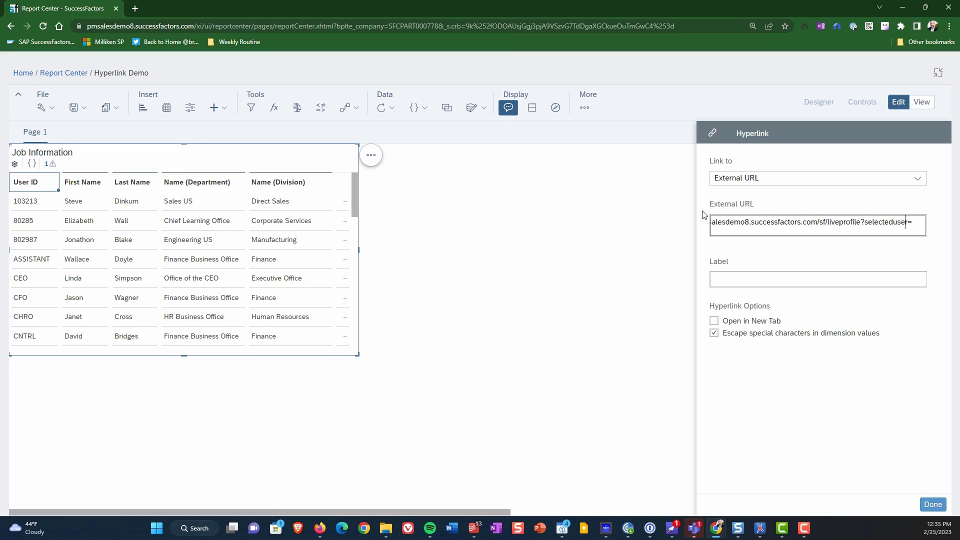
key("Right")
key("Right")
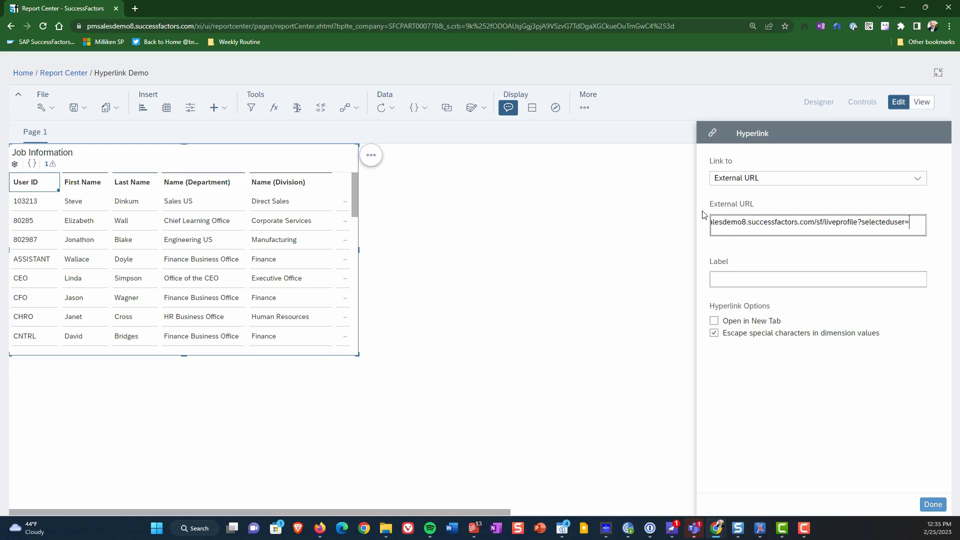
Step: Append the User ID field from IN USE to the end of the URL
left_click(760, 220)
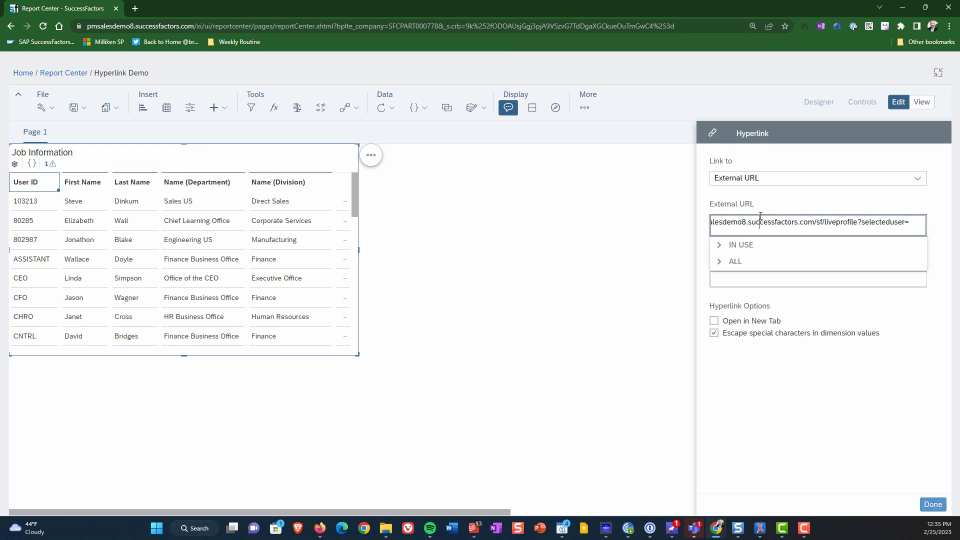
key("Home")
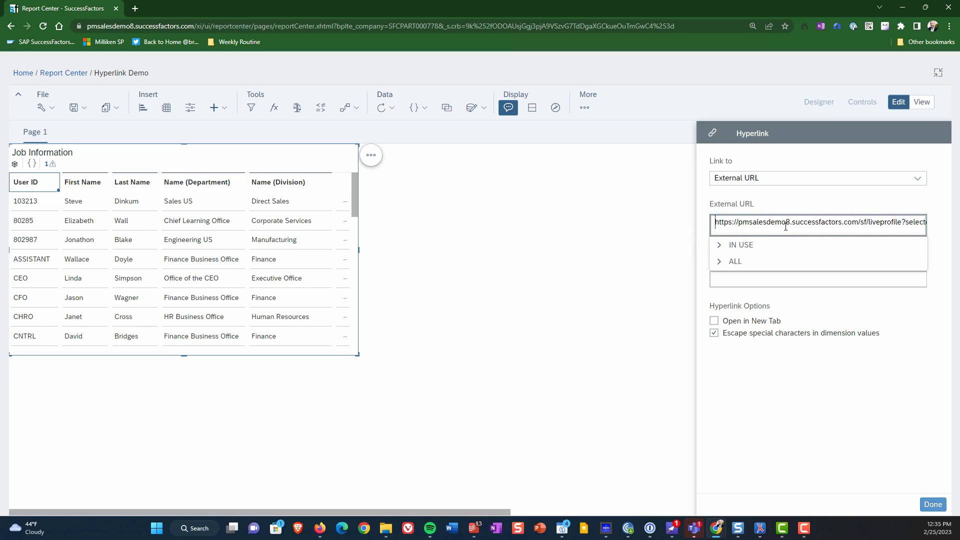
key("End")
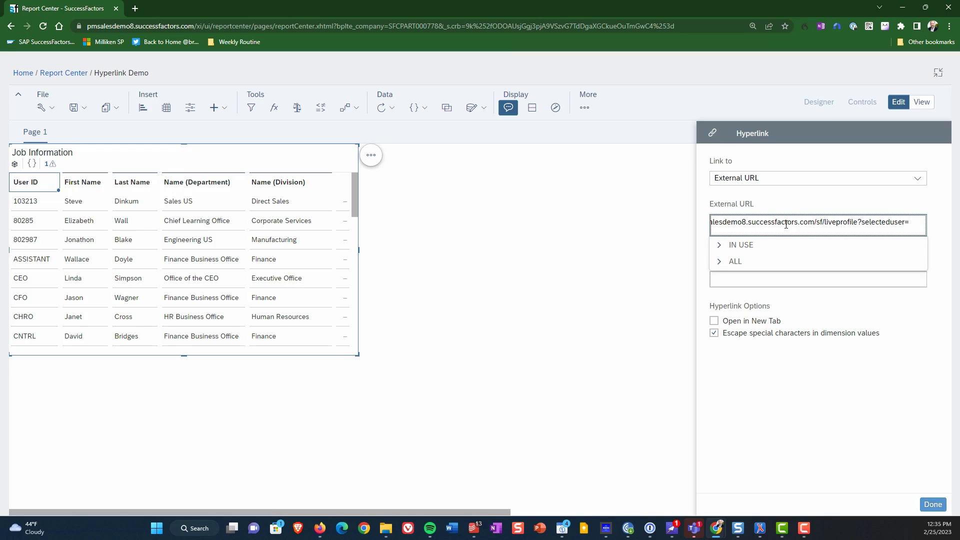
left_click(719, 248)
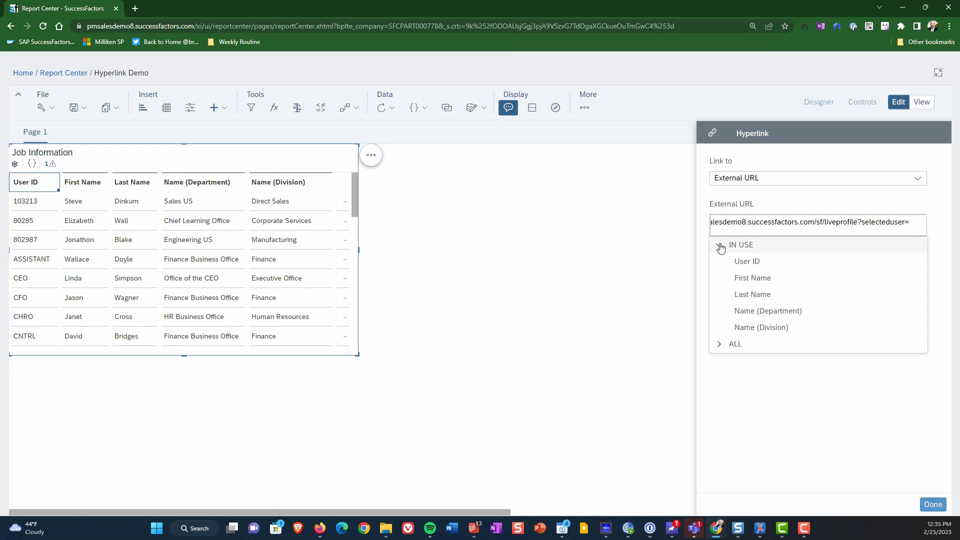
left_click(749, 263)
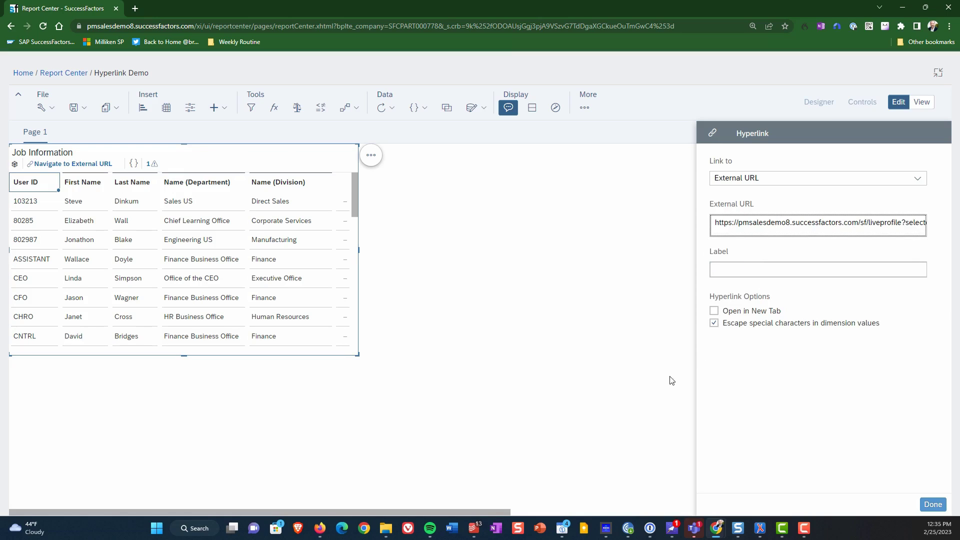
Step: Enable Open in New Tab for the User ID hyperlink and apply the settings
left_click(714, 311)
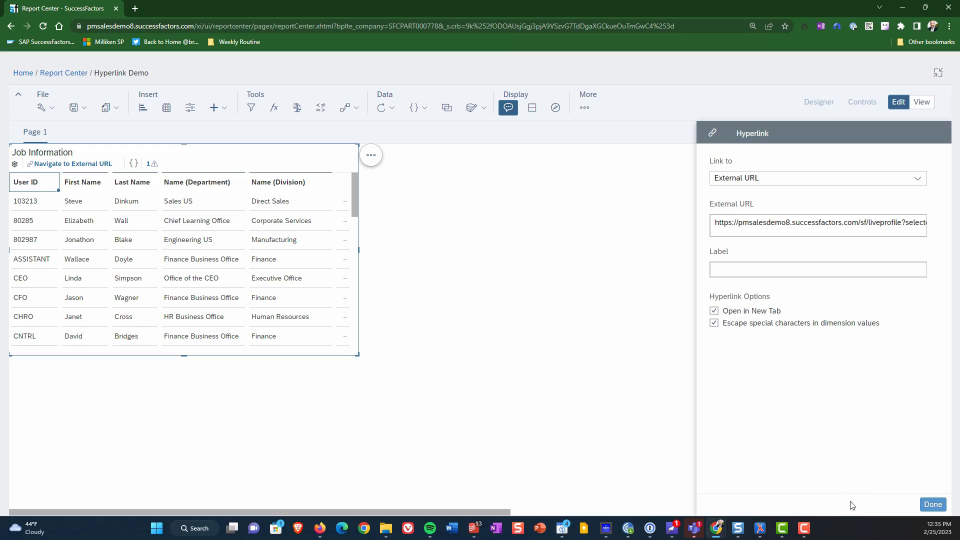
left_click(932, 505)
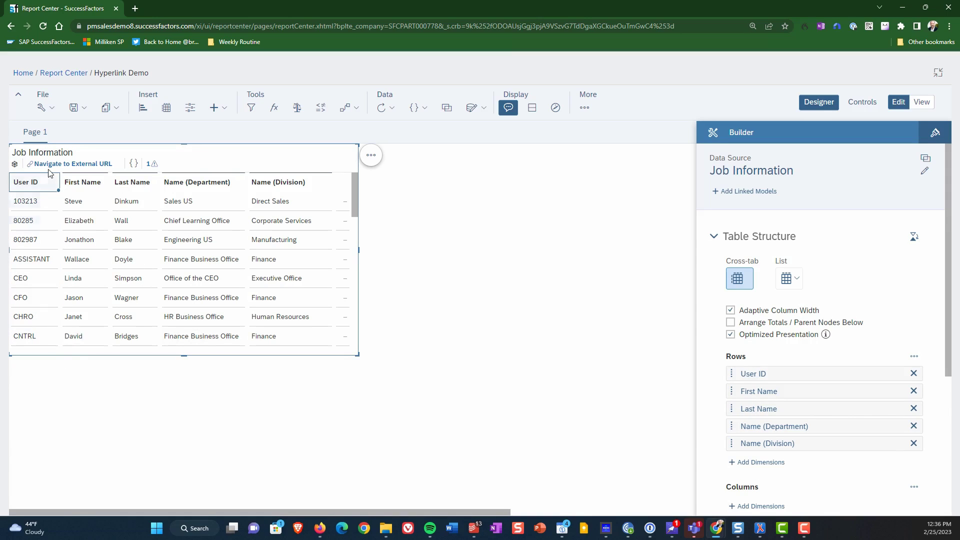
Step: Turn on Show Hyperlinks in Table, test a User ID link, and return to the report designer
mouse_move(59, 169)
left_click(65, 164)
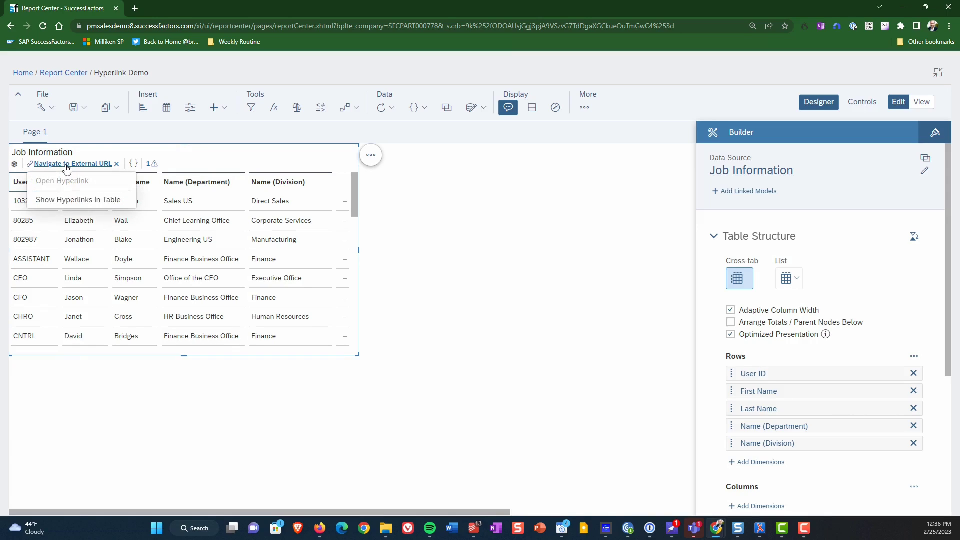
left_click(80, 205)
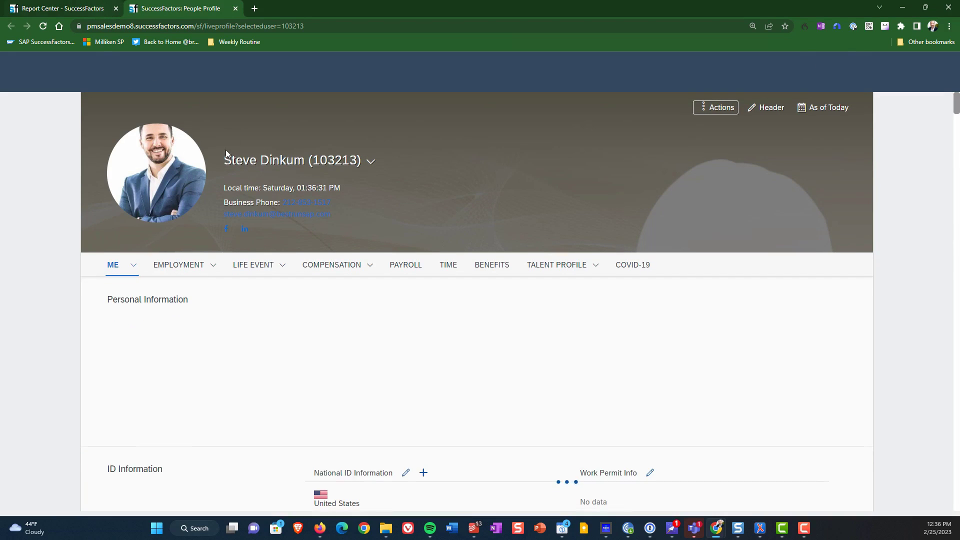
left_click(72, 11)
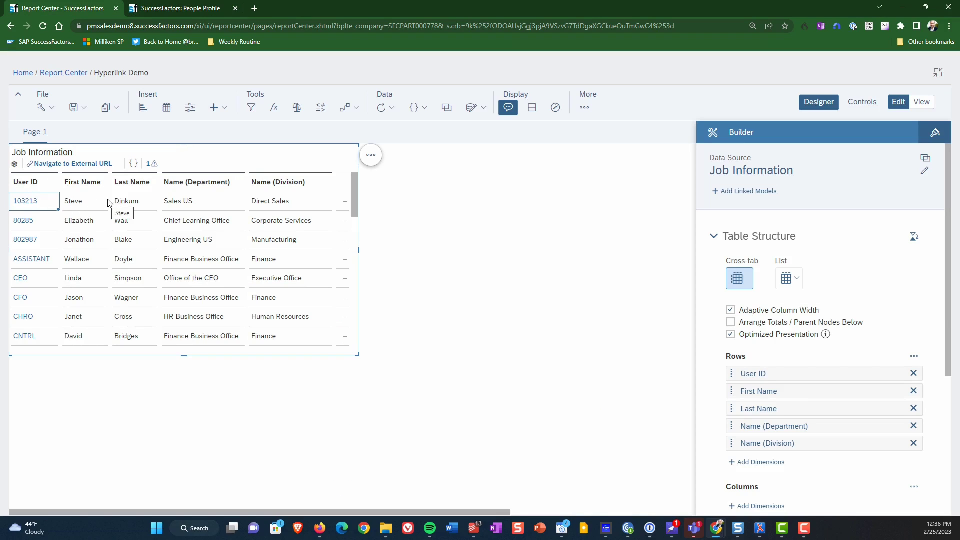
left_click(75, 108)
Step: Close the save dropdown and deselect the table to view the linked User ID cross-tab
left_click(75, 108)
left_click(78, 413)
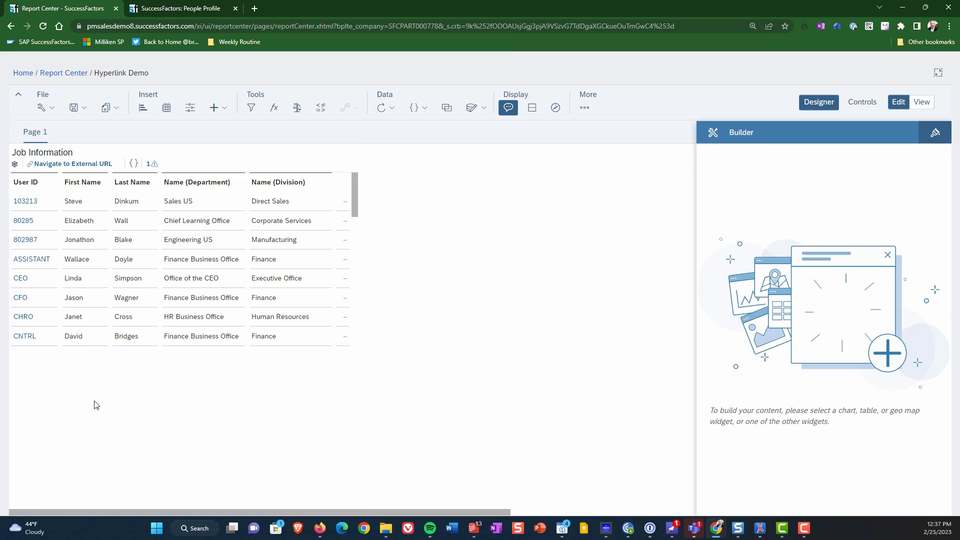